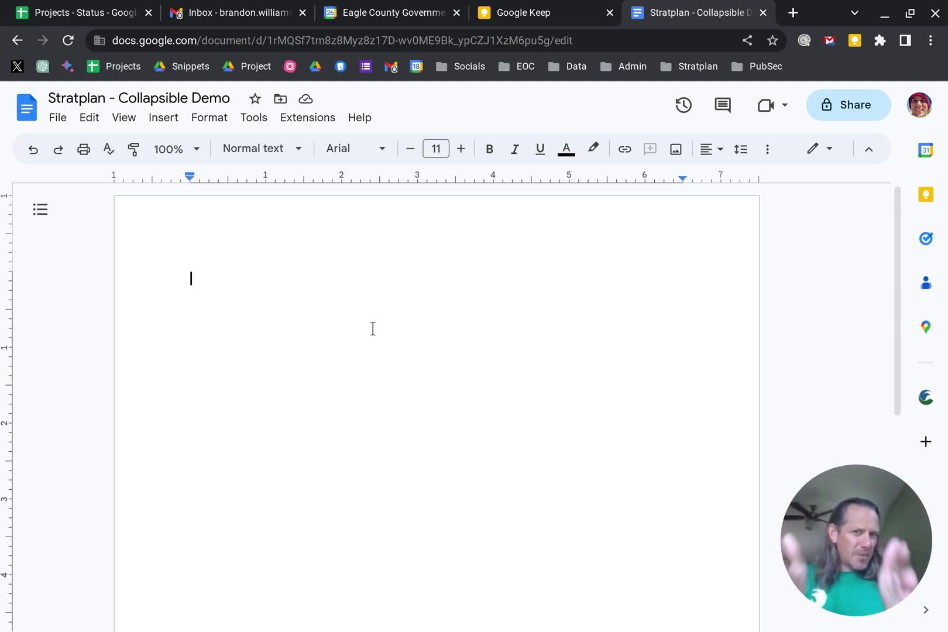
Step: Switch the Stratplan - Collapsible Demo document to the Pageless format in Page setup
{"action": "left_click", "coordinate": [59, 117]}
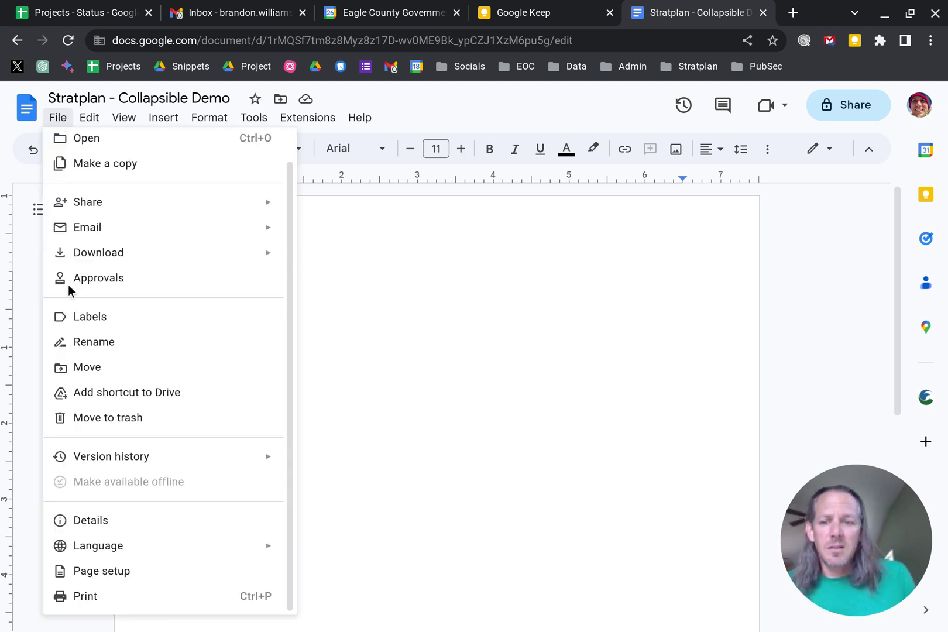
{"action": "left_click", "coordinate": [110, 573]}
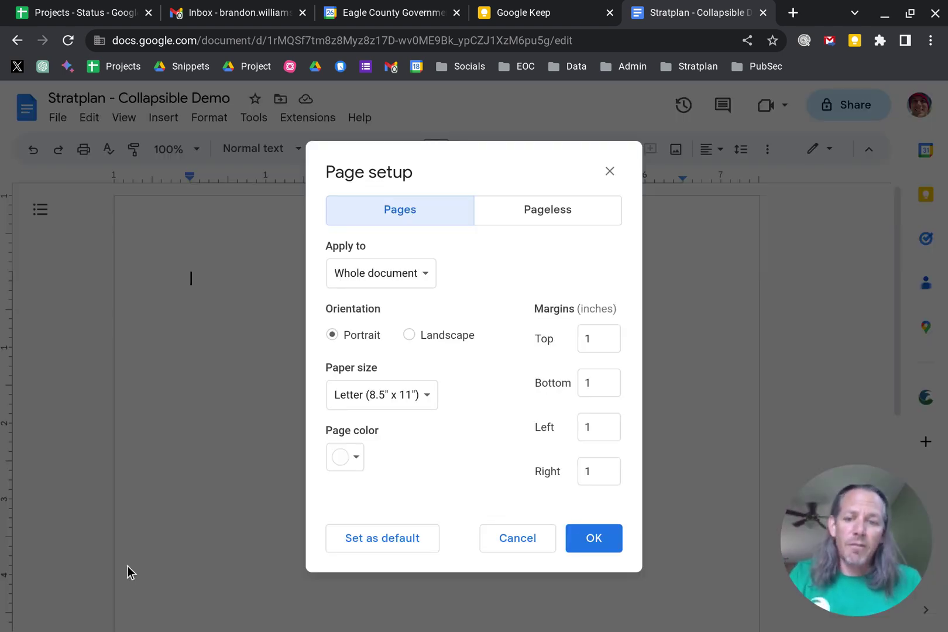
{"action": "left_click", "coordinate": [538, 214]}
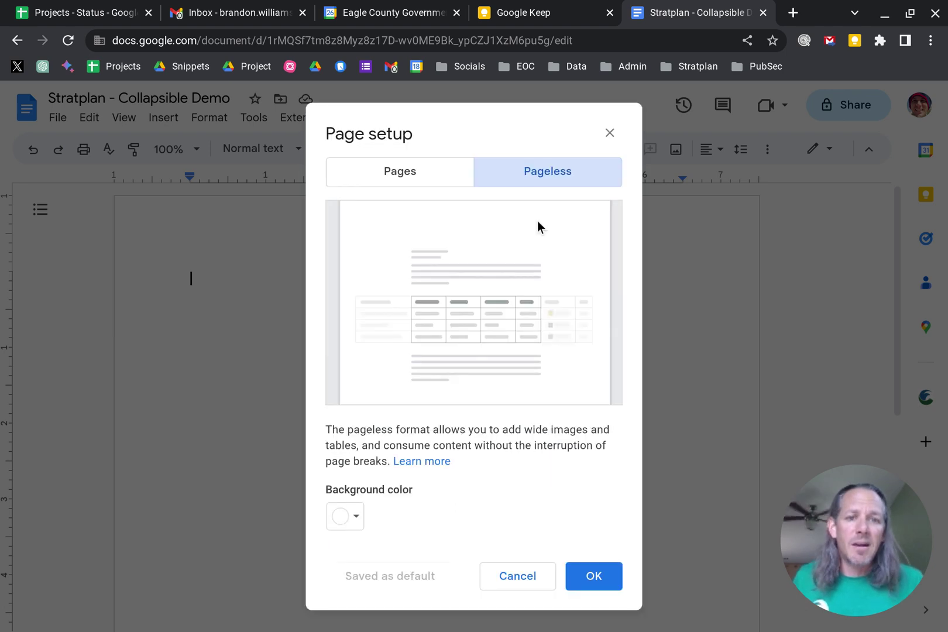
{"action": "left_click", "coordinate": [593, 584]}
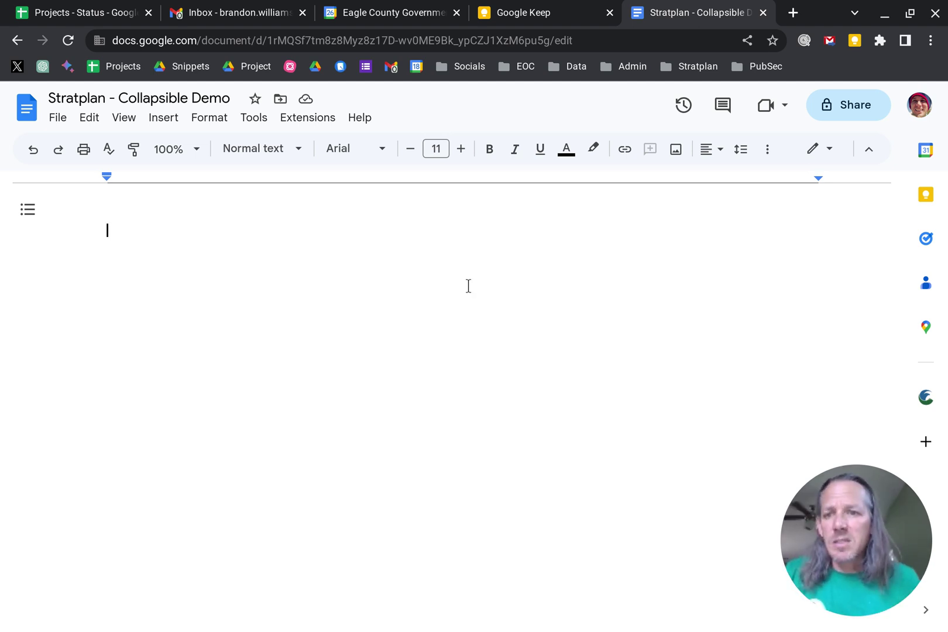
Step: Type 'Strategic Plan', 'Wildfire Goal' and 'Climate Action Goal' as three separate lines
{"action": "type", "text": "Stra"}
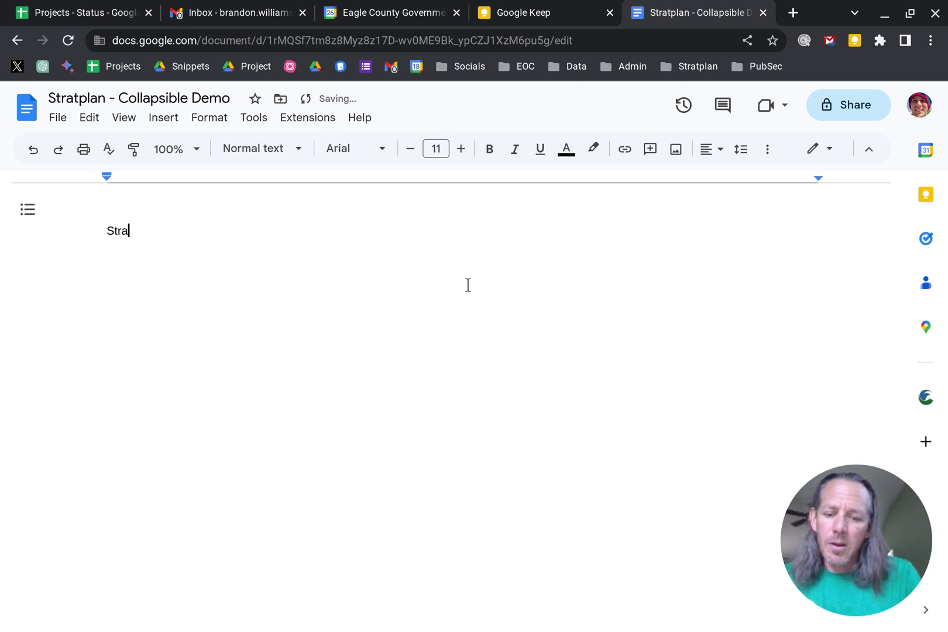
{"action": "type", "text": "tegic "}
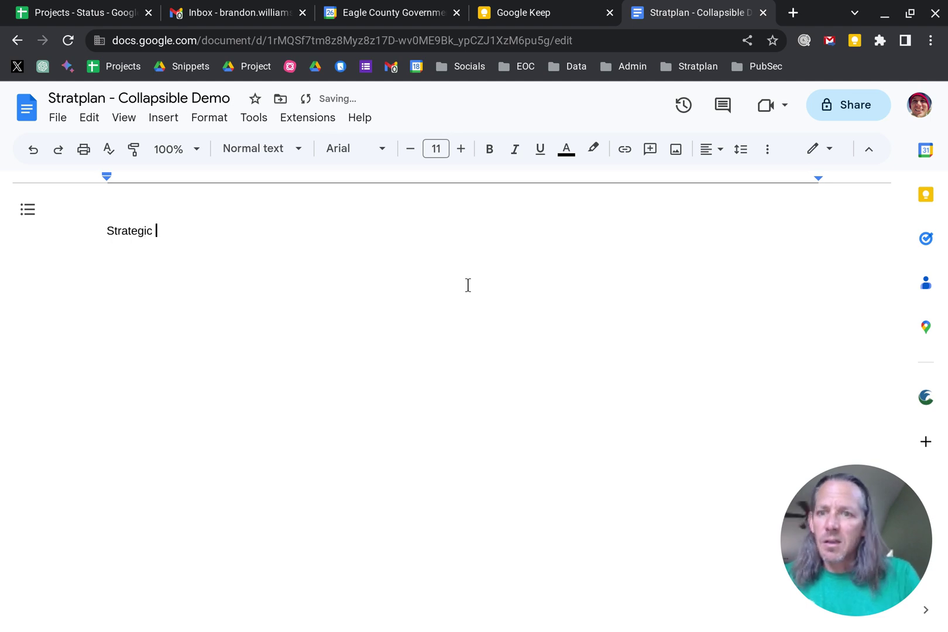
{"action": "type", "text": "Plan"}
{"action": "key", "text": "Return"}
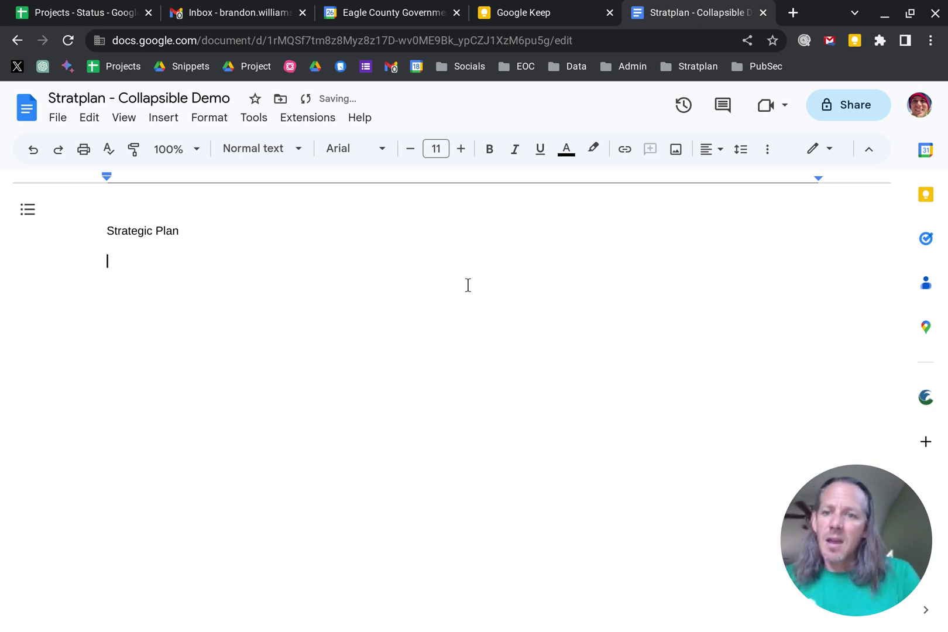
{"action": "type", "text": "Wildfire "}
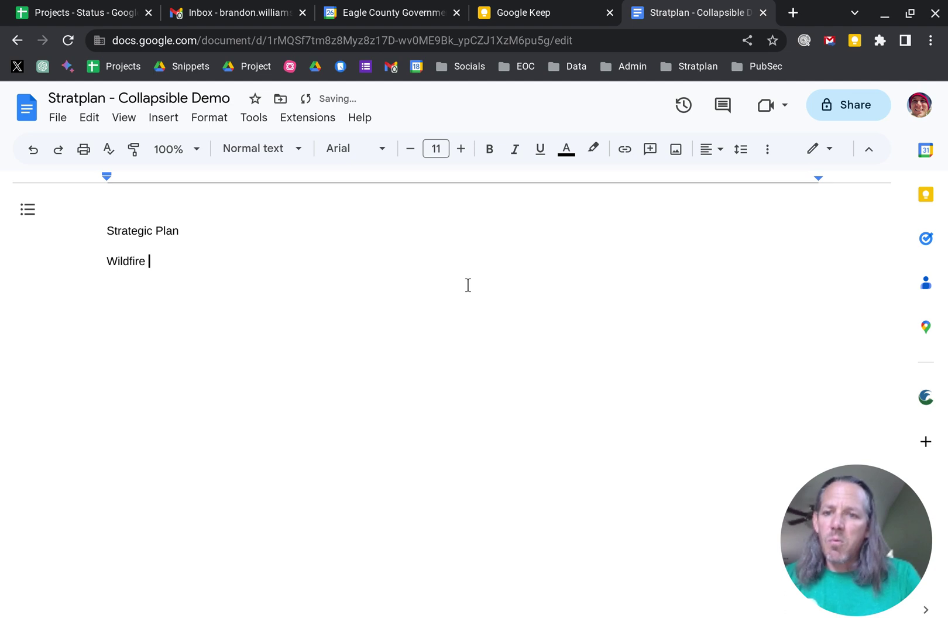
{"action": "type", "text": "Goal"}
{"action": "key", "text": "Return"}
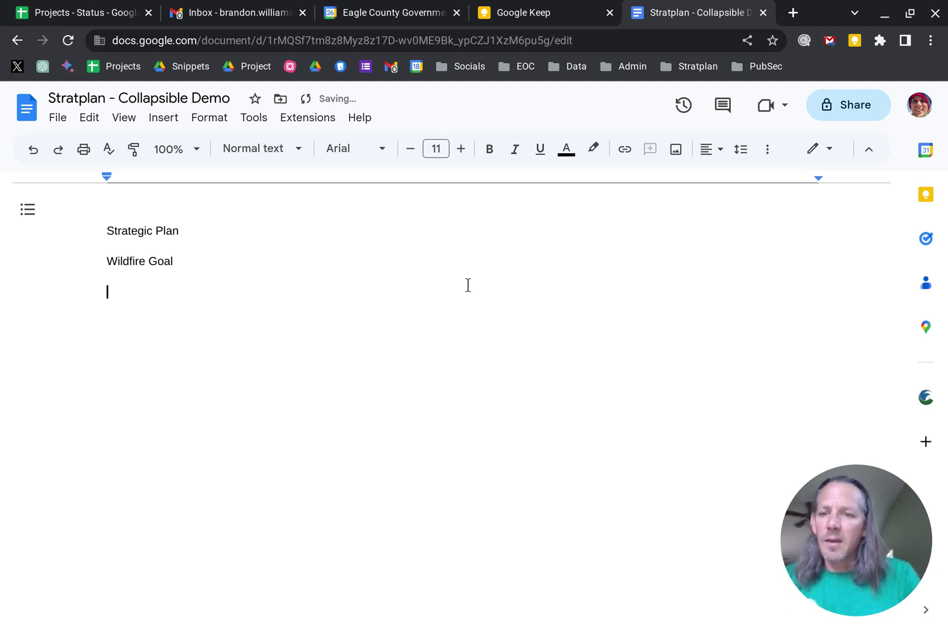
{"action": "type", "text": "Climate Act"}
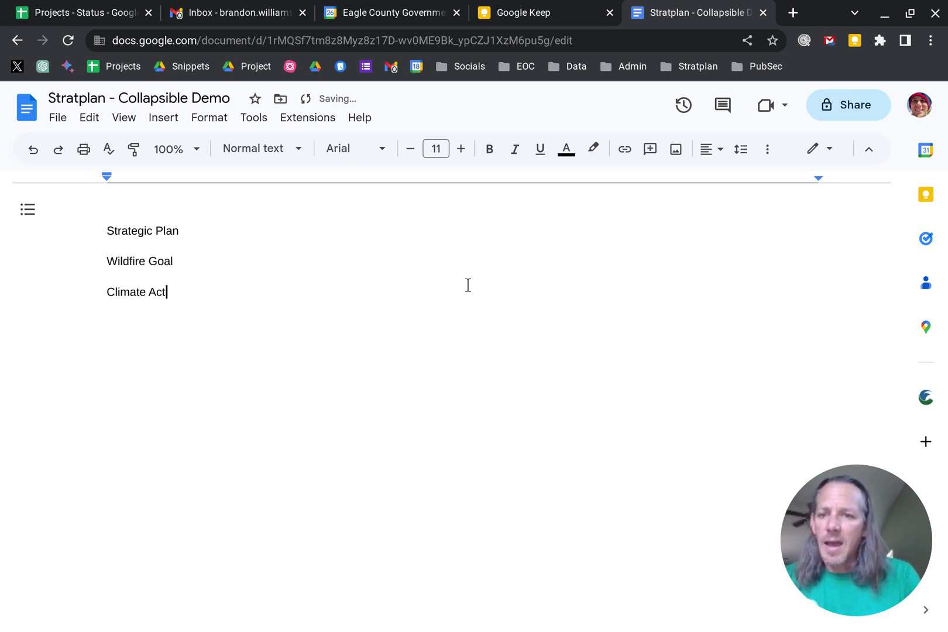
{"action": "type", "text": "ion Goal"}
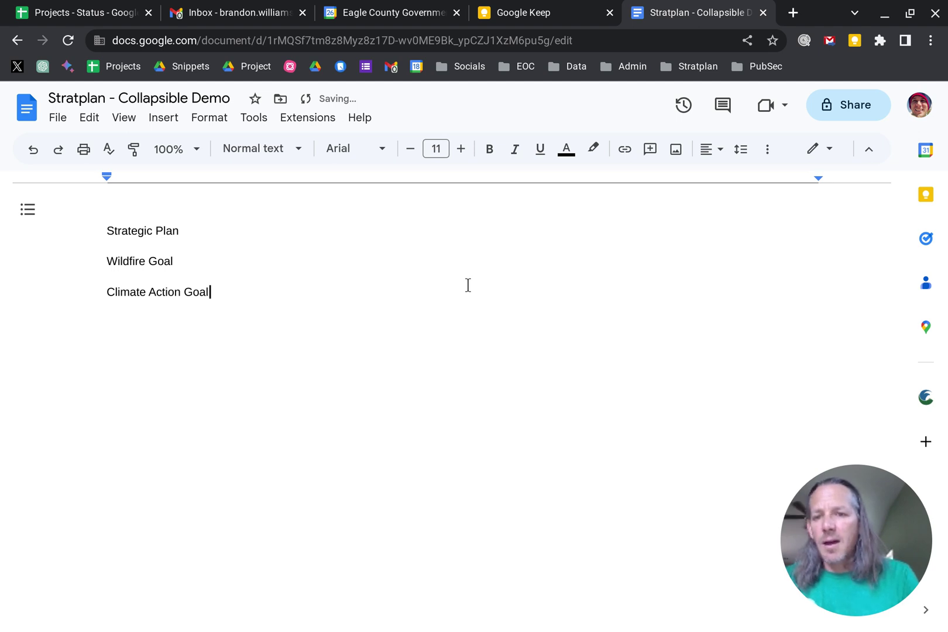
{"action": "key", "text": "Return"}
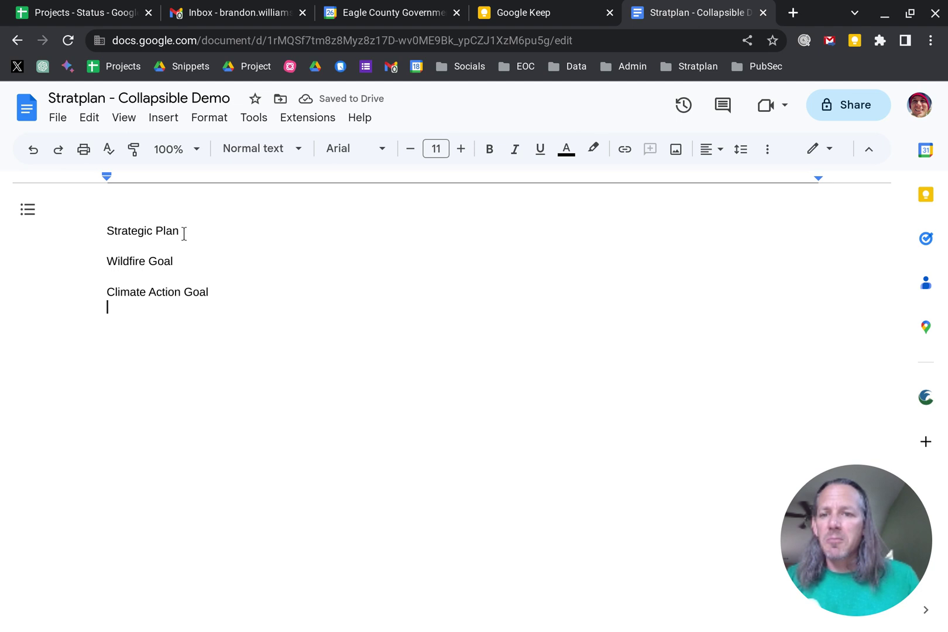
Step: Style the 'Strategic Plan' line as Title
{"action": "triple_click", "coordinate": [119, 231]}
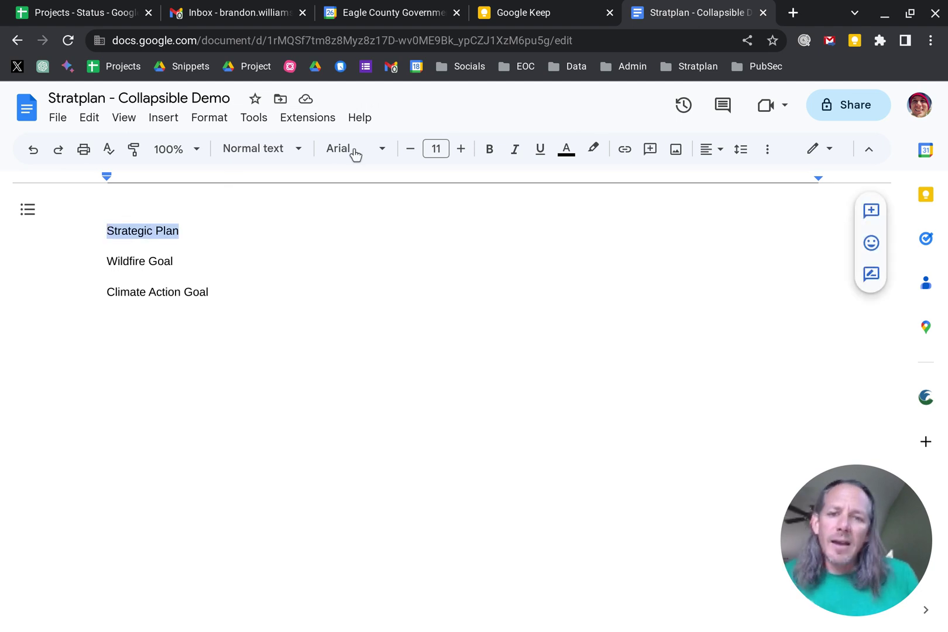
{"action": "left_click", "coordinate": [298, 150]}
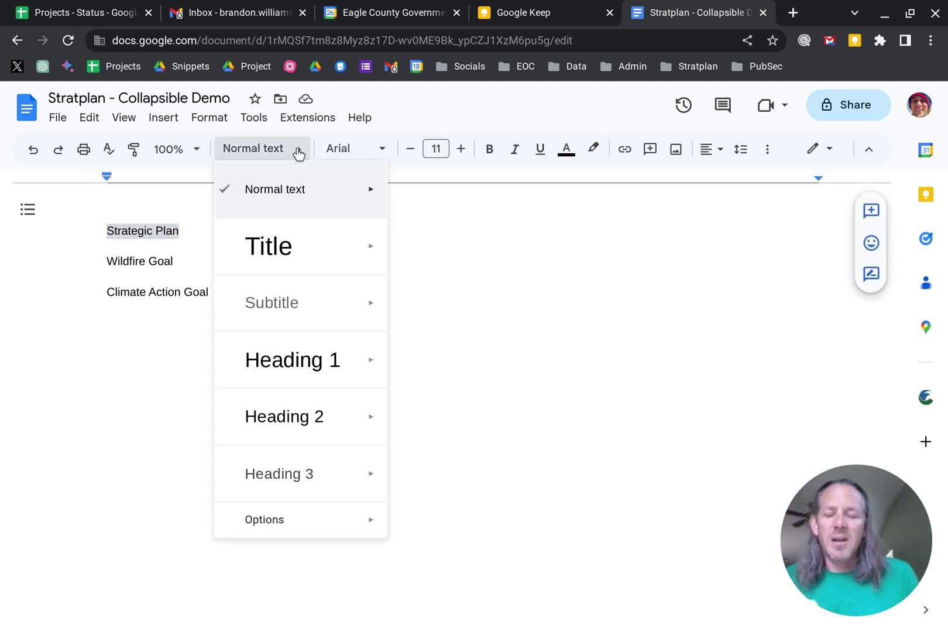
{"action": "left_click", "coordinate": [313, 251]}
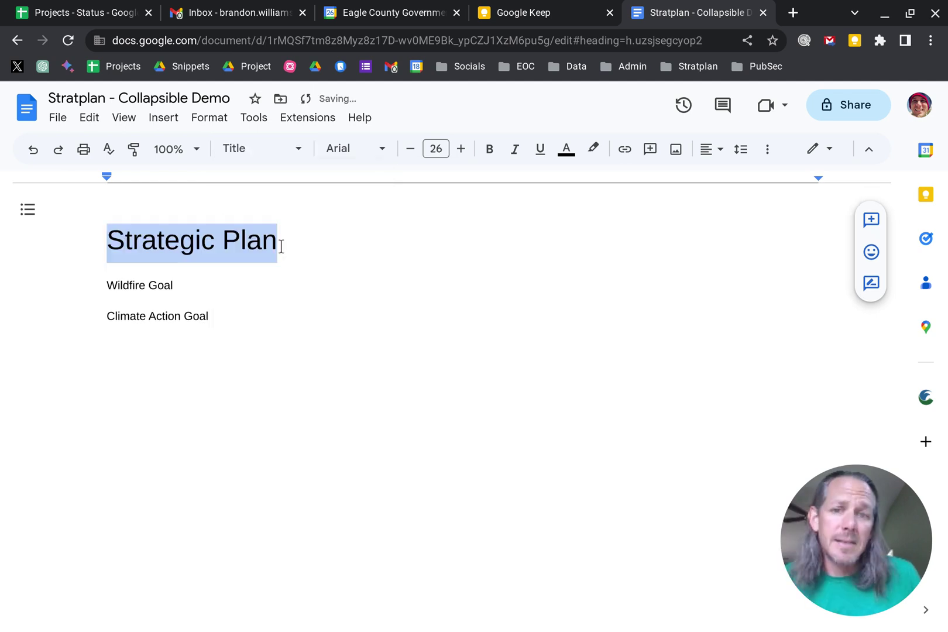
Step: Set both 'Wildfire Goal' and 'Climate Action Goal' lines to Heading 1
{"action": "left_click_drag", "start_coordinate": [176, 285], "coordinate": [103, 283]}
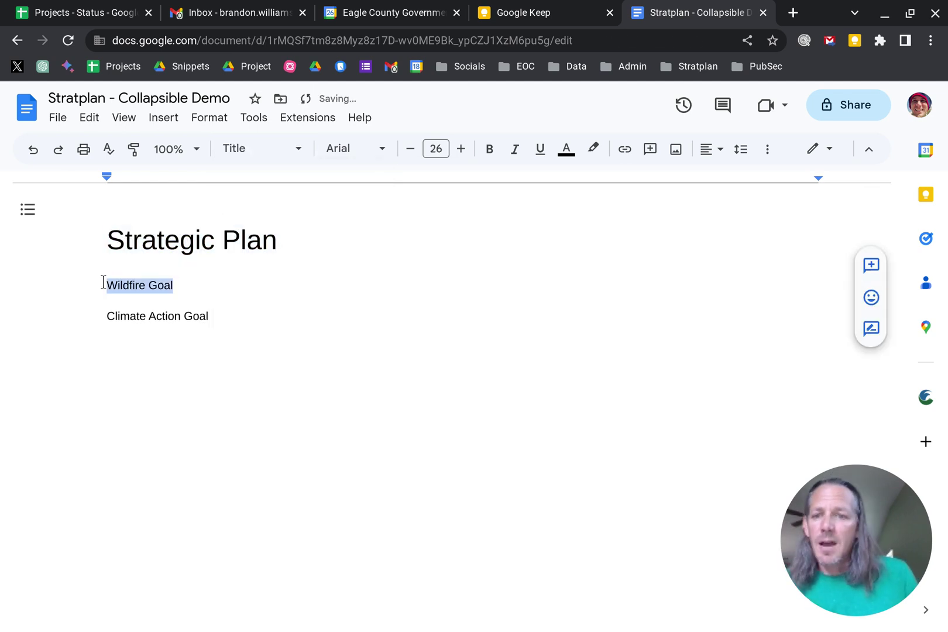
{"action": "left_click", "coordinate": [230, 154]}
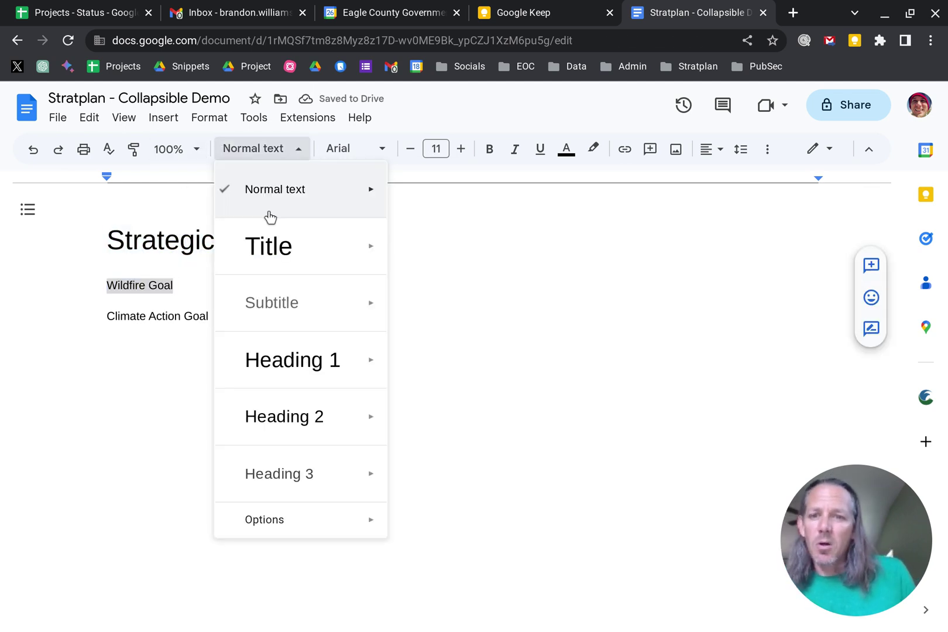
{"action": "left_click", "coordinate": [282, 366]}
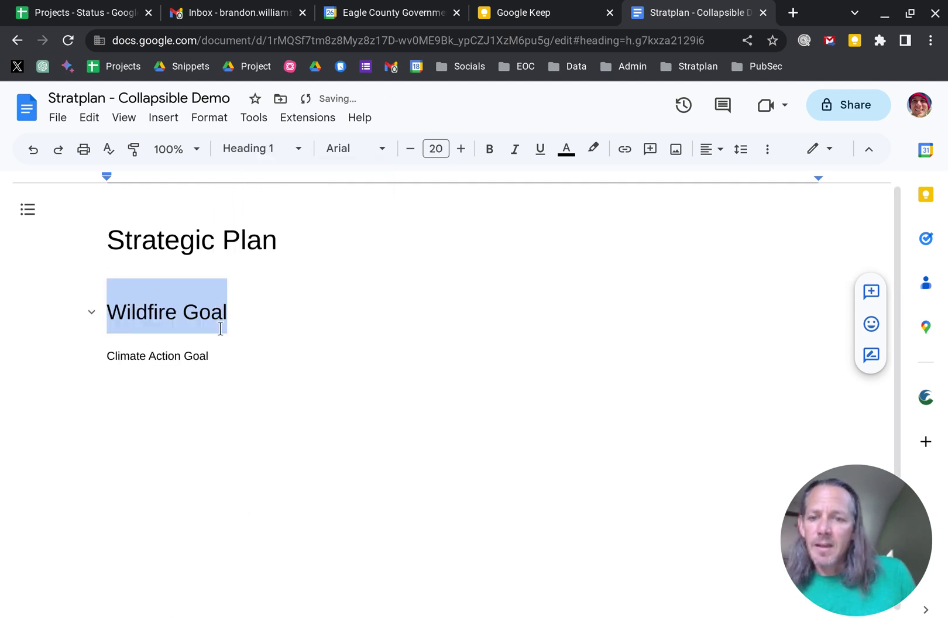
{"action": "left_click_drag", "start_coordinate": [222, 355], "coordinate": [107, 354]}
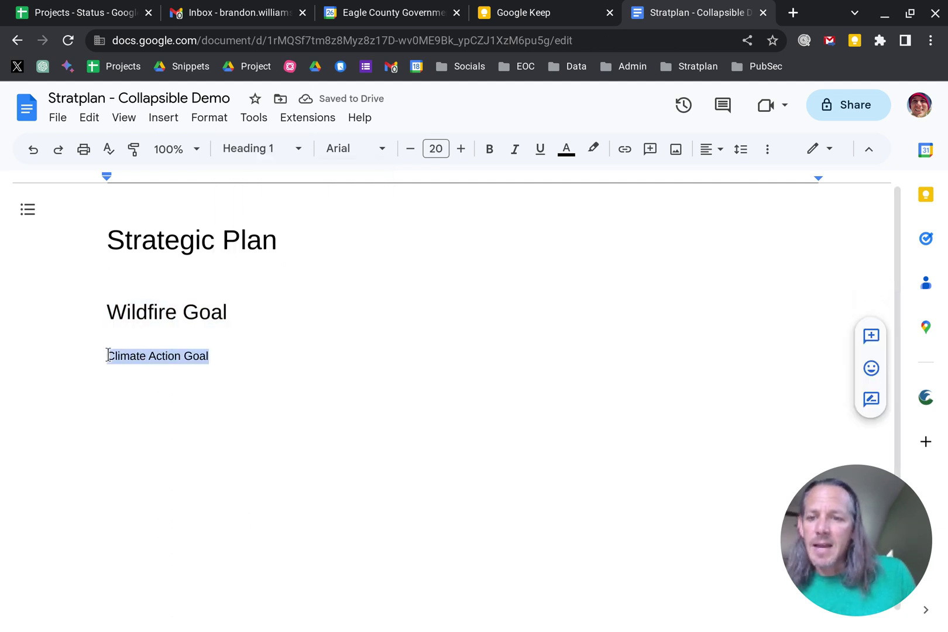
{"action": "left_click", "coordinate": [246, 153]}
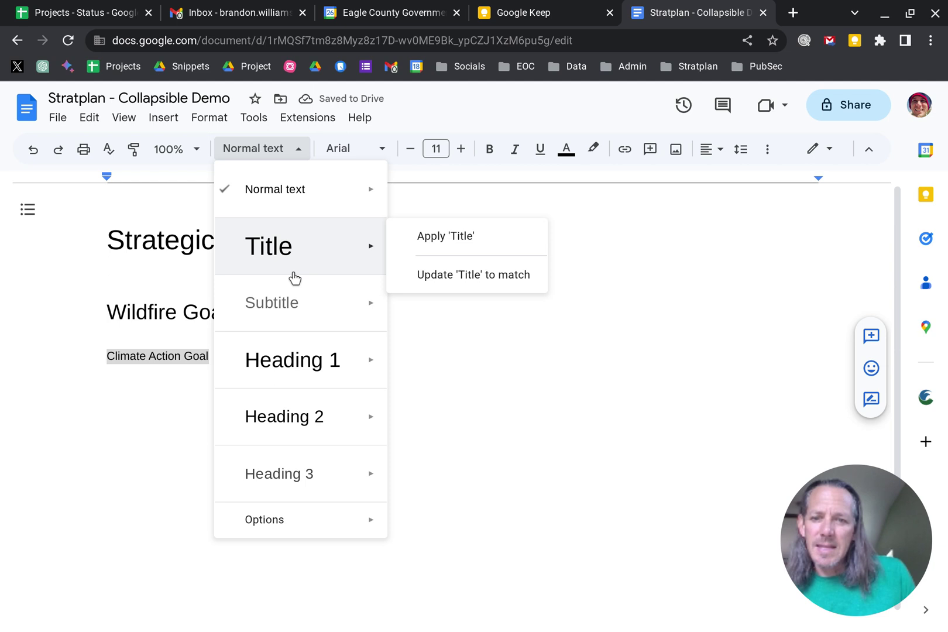
{"action": "left_click", "coordinate": [302, 361]}
{"action": "left_click", "coordinate": [243, 312]}
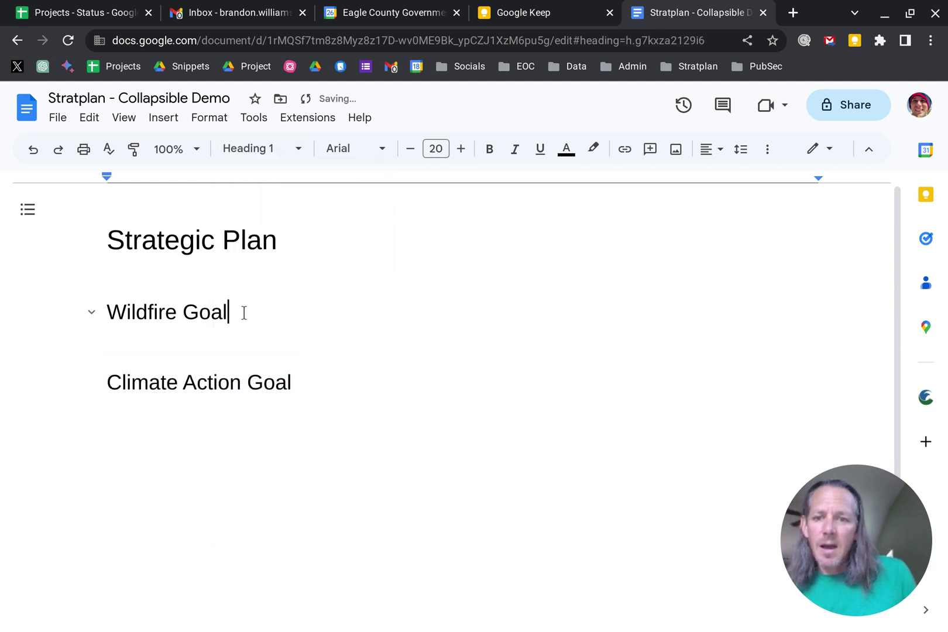
Step: Add a 'test test test' body line under the Wildfire Goal heading
{"action": "key", "text": "Return"}
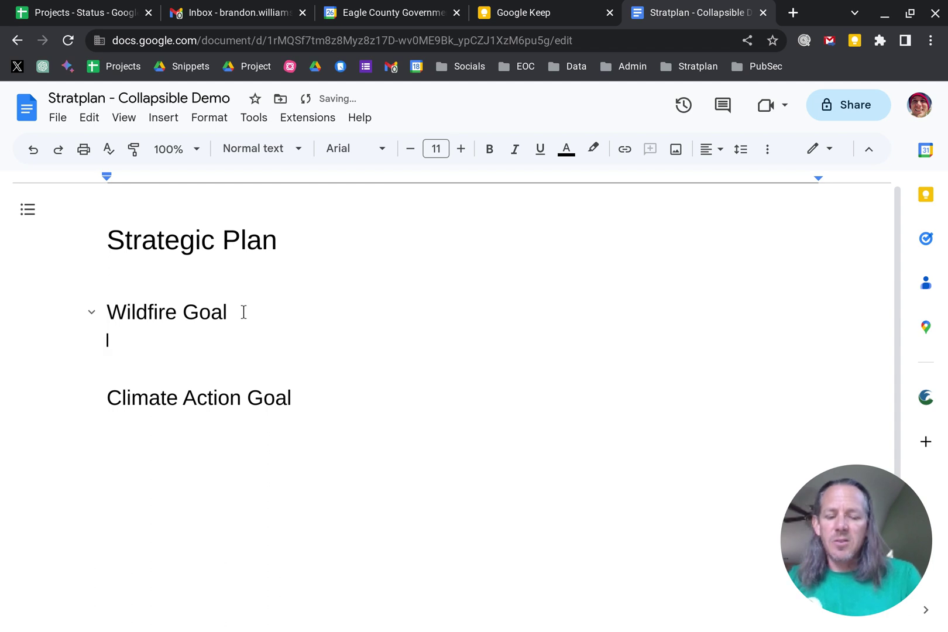
{"action": "type", "text": "test test t"}
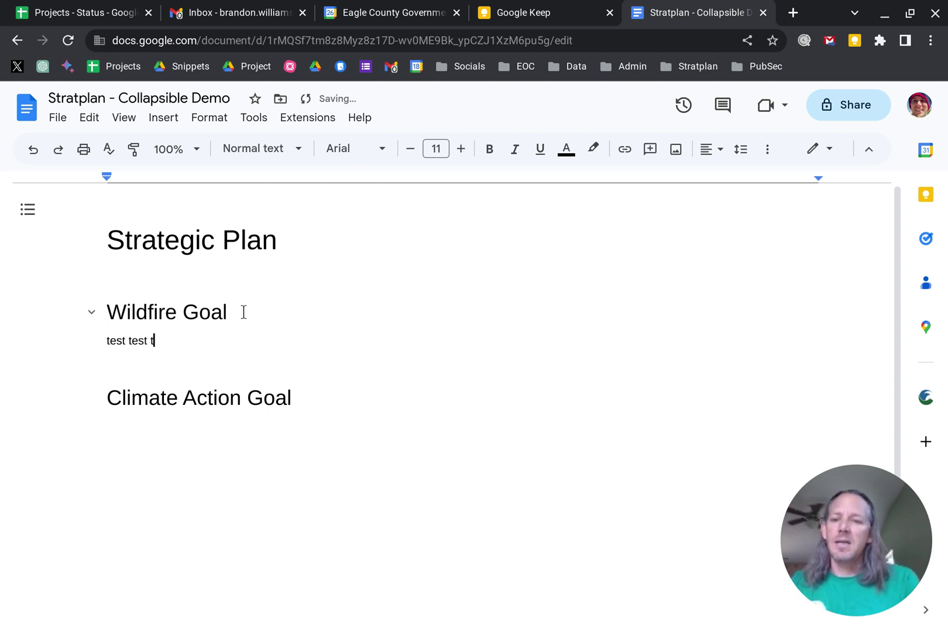
{"action": "type", "text": "est"}
{"action": "key", "text": "Return"}
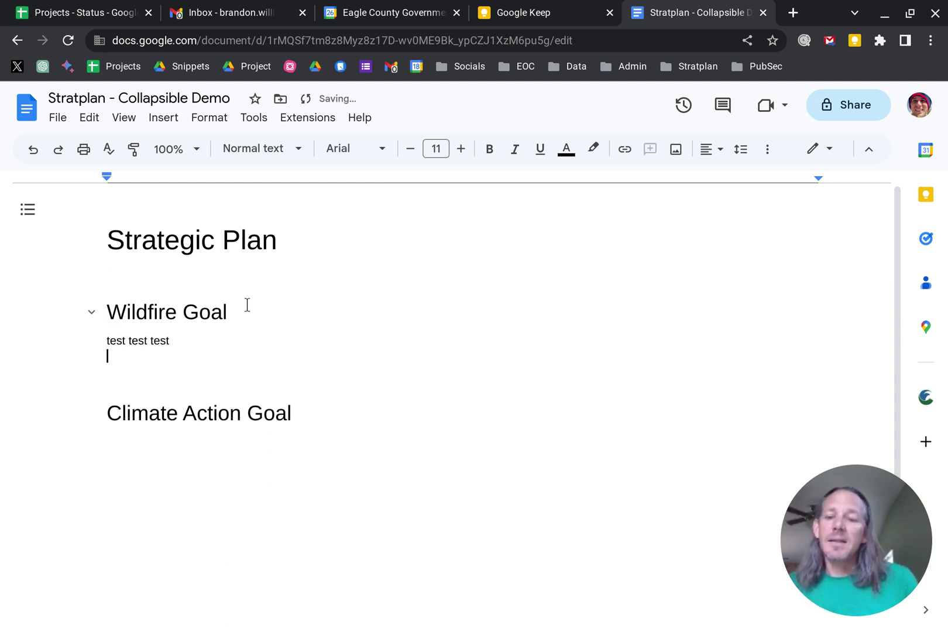
Step: Upload and insert the wildfire dashboard screenshot from the computer below the test line
{"action": "left_click", "coordinate": [163, 118]}
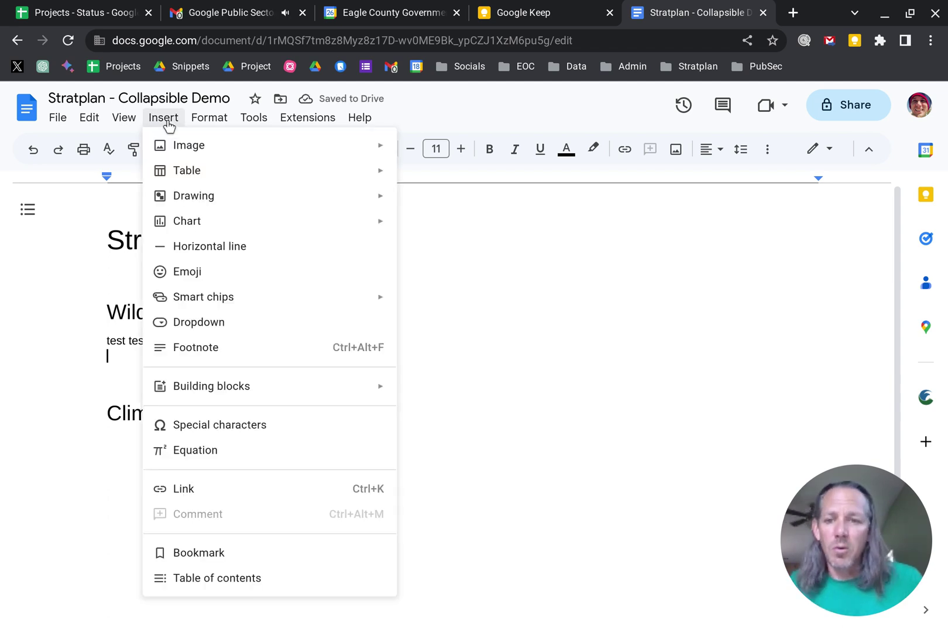
{"action": "mouse_move", "coordinate": [239, 151]}
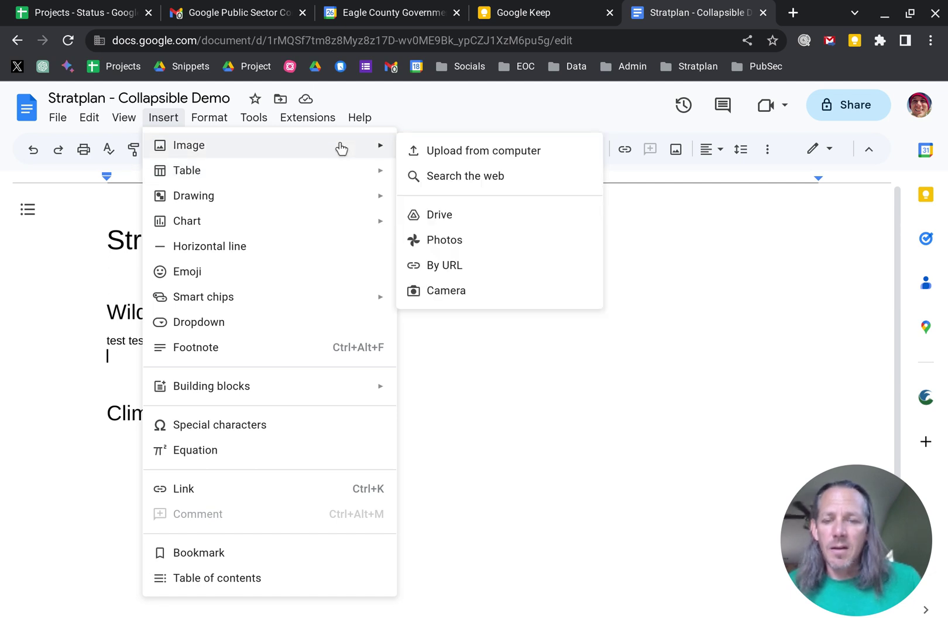
{"action": "left_click", "coordinate": [539, 149]}
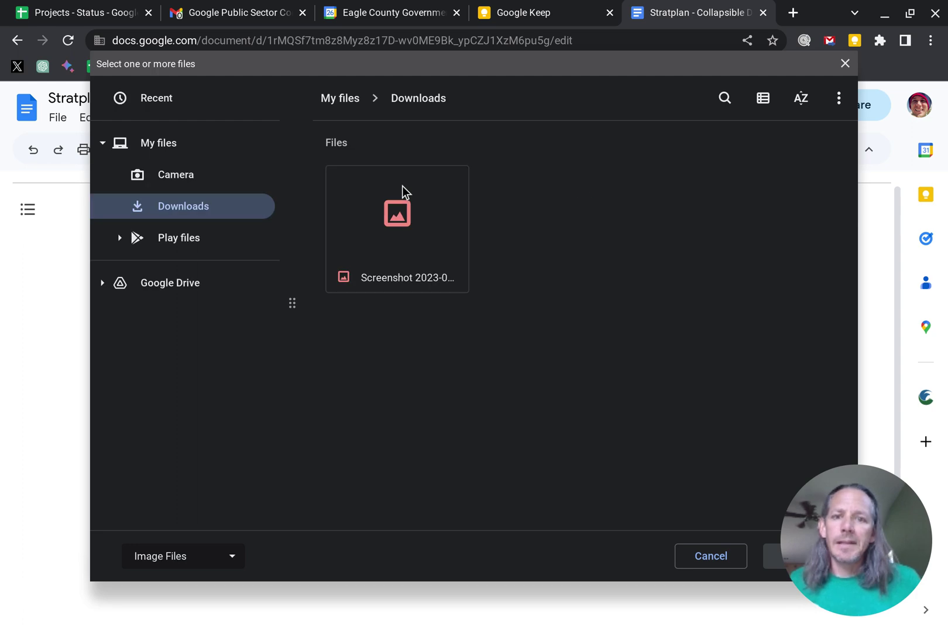
{"action": "left_click", "coordinate": [402, 184]}
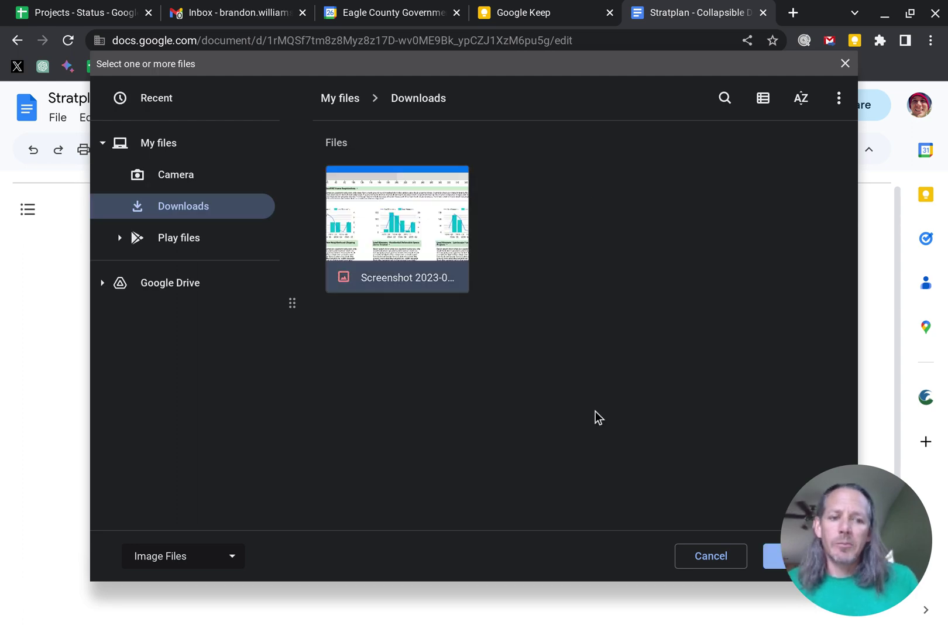
{"action": "left_click", "coordinate": [773, 565]}
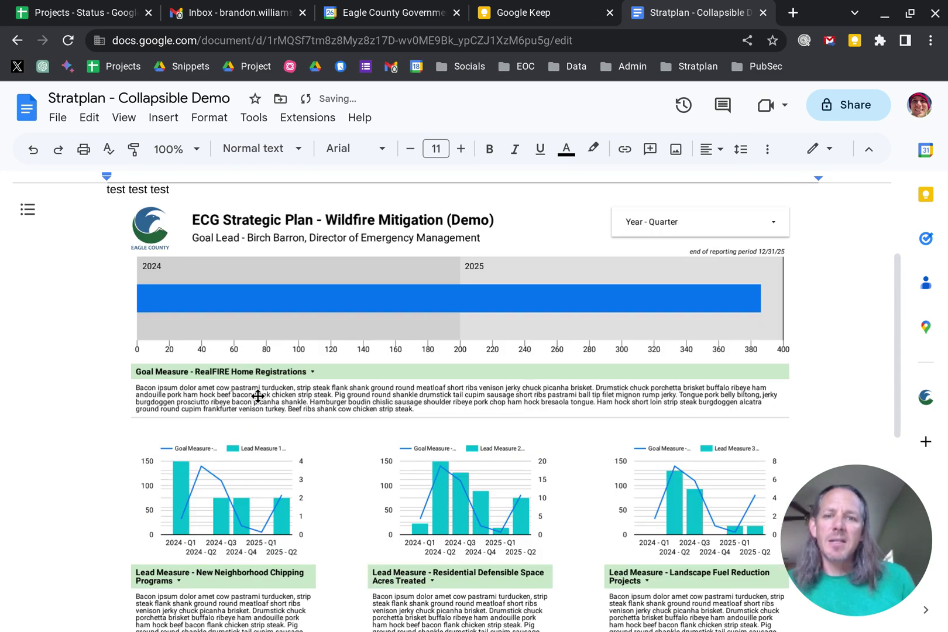
Step: Type 'test test test' on the empty line after the dashboard image
{"action": "scroll", "coordinate": [256, 398], "scroll_direction": "down", "scroll_amount": 5}
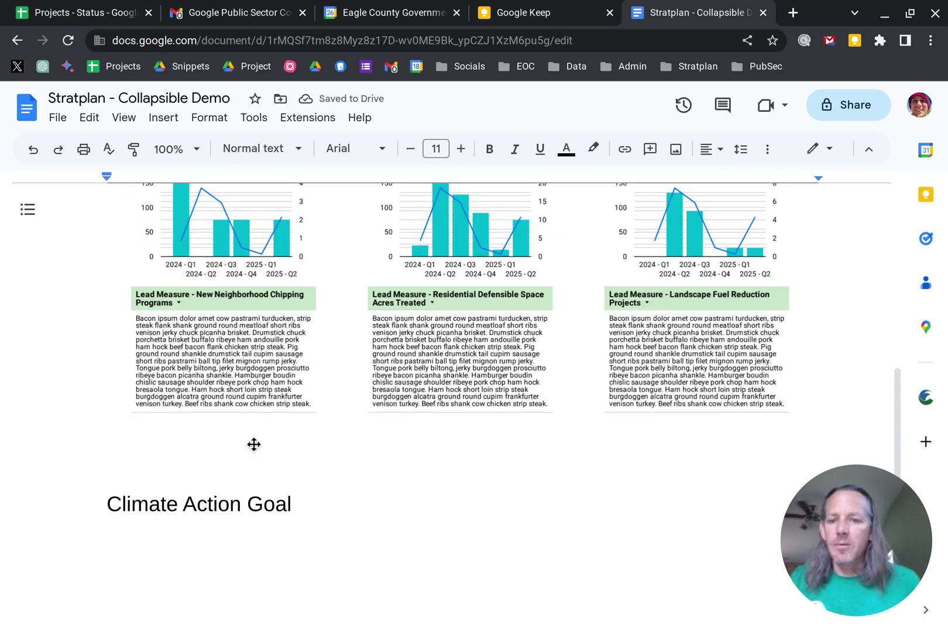
{"action": "left_click", "coordinate": [277, 447]}
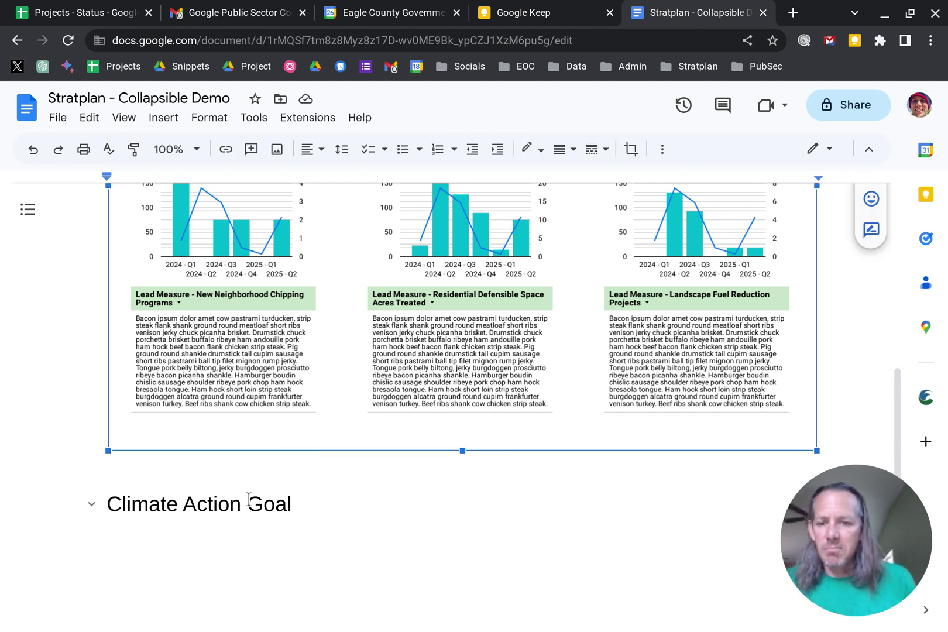
{"action": "left_click", "coordinate": [257, 477]}
{"action": "left_click", "coordinate": [279, 458]}
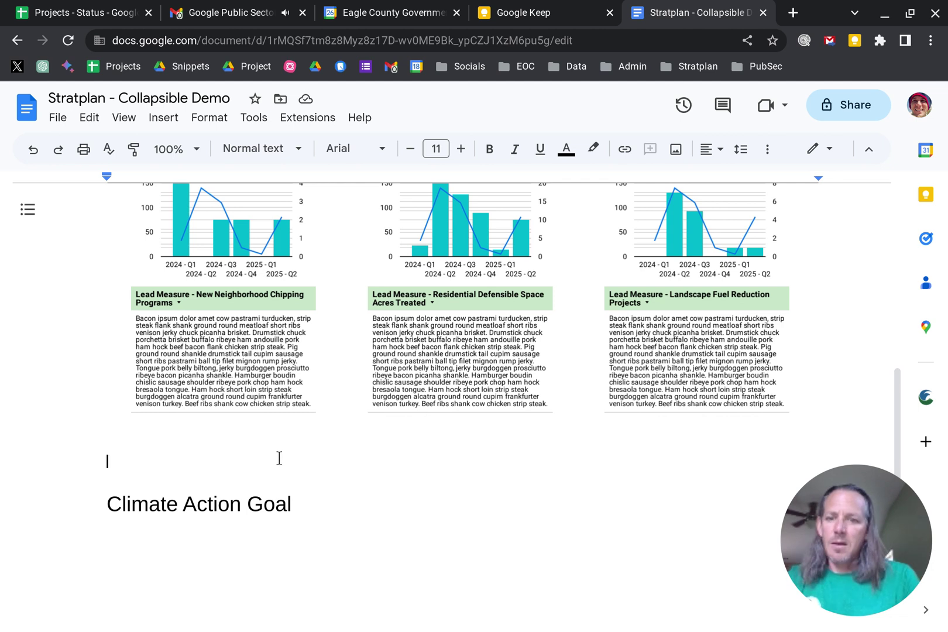
{"action": "type", "text": "test test test"}
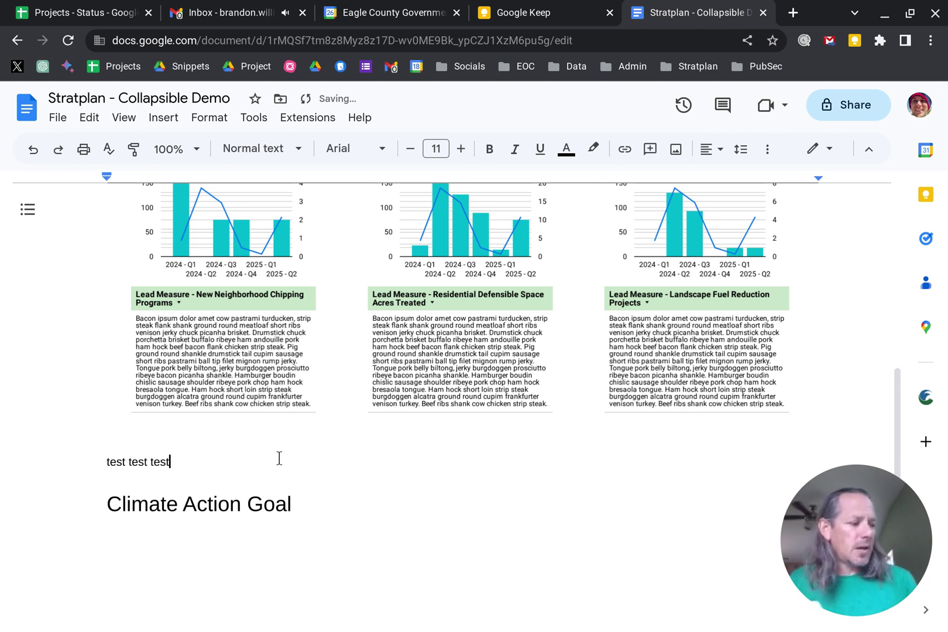
Step: Start a body line 'this would be more tedi' under the Climate Action Goal heading
{"action": "left_click", "coordinate": [306, 510]}
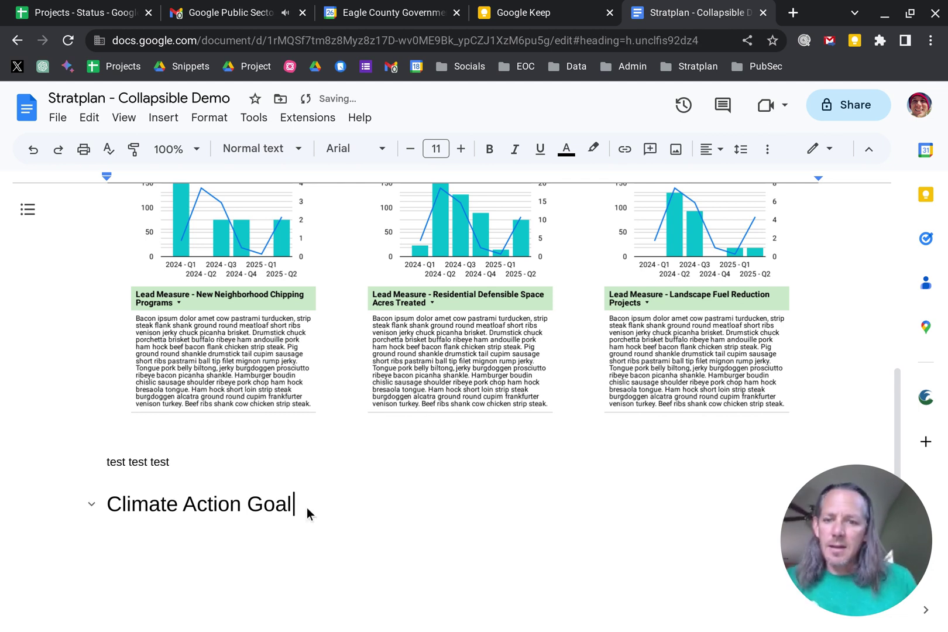
{"action": "key", "text": "Return"}
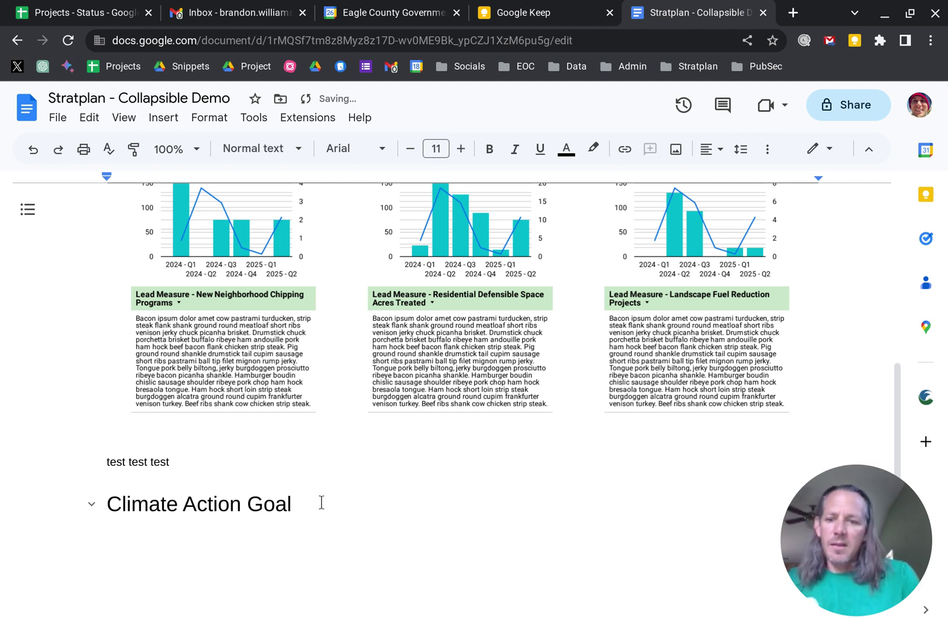
{"action": "type", "text": "this would be more "}
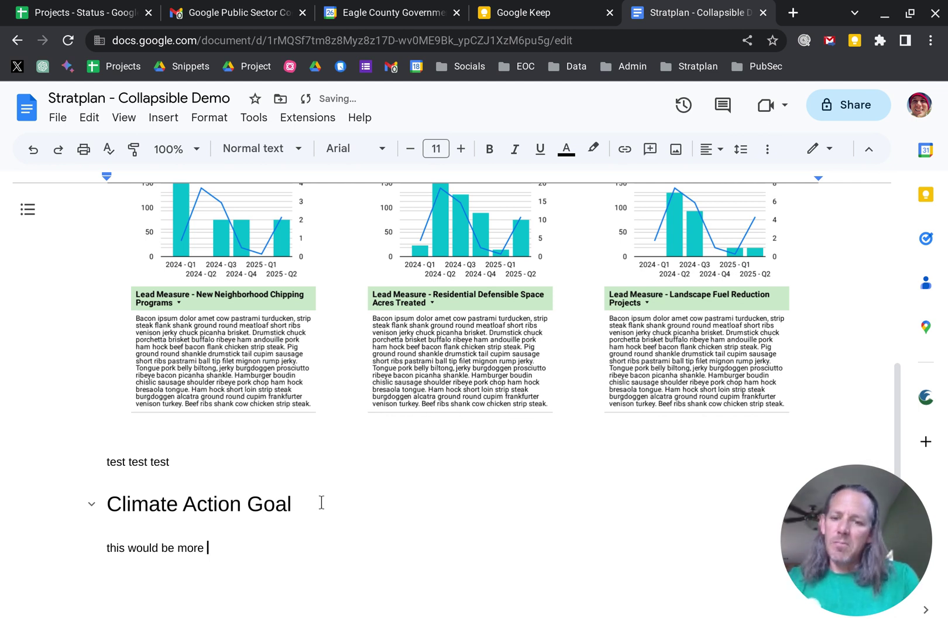
{"action": "type", "text": "tedi"}
{"action": "scroll", "coordinate": [360, 515], "scroll_direction": "up", "scroll_amount": 7}
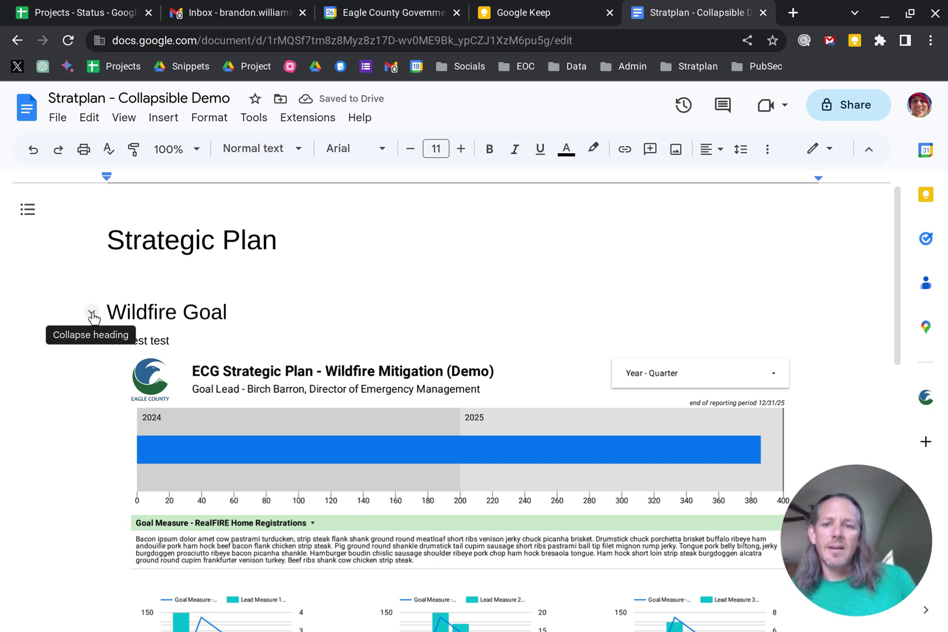
Step: Collapse the Wildfire Goal and Climate Action Goal sections, then briefly show and hide the outline
{"action": "left_click", "coordinate": [92, 312]}
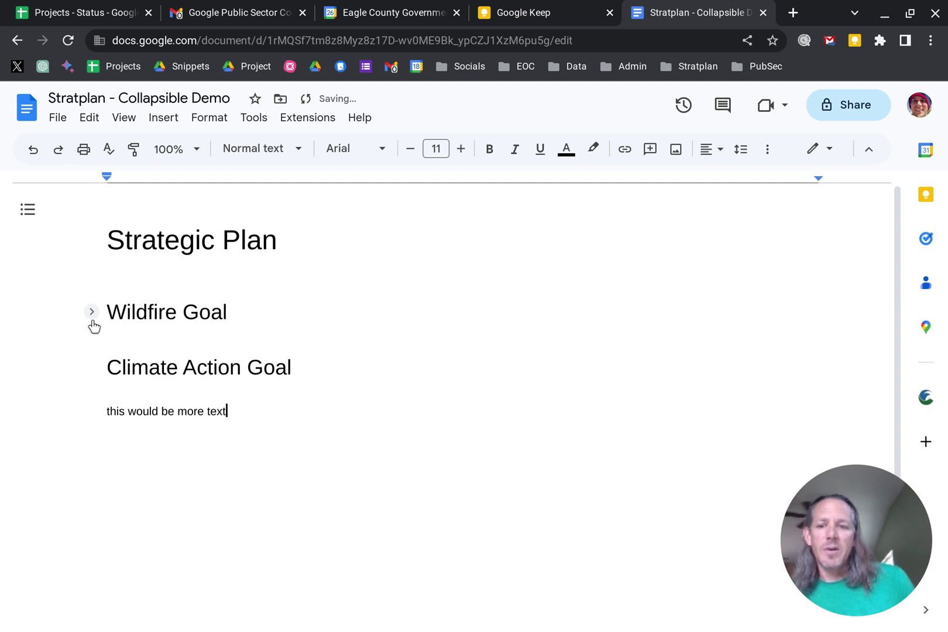
{"action": "left_click", "coordinate": [92, 370]}
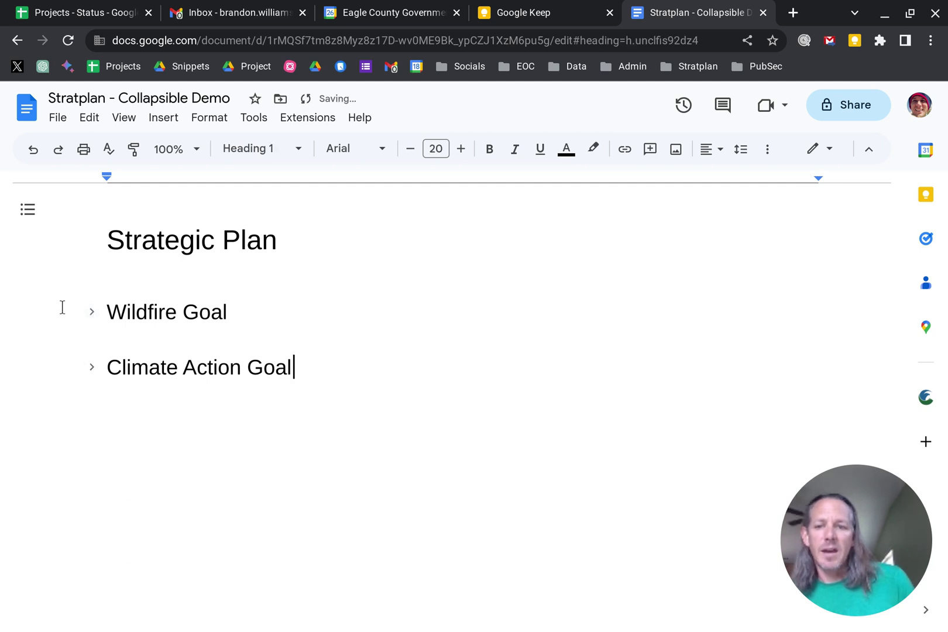
{"action": "left_click", "coordinate": [92, 312]}
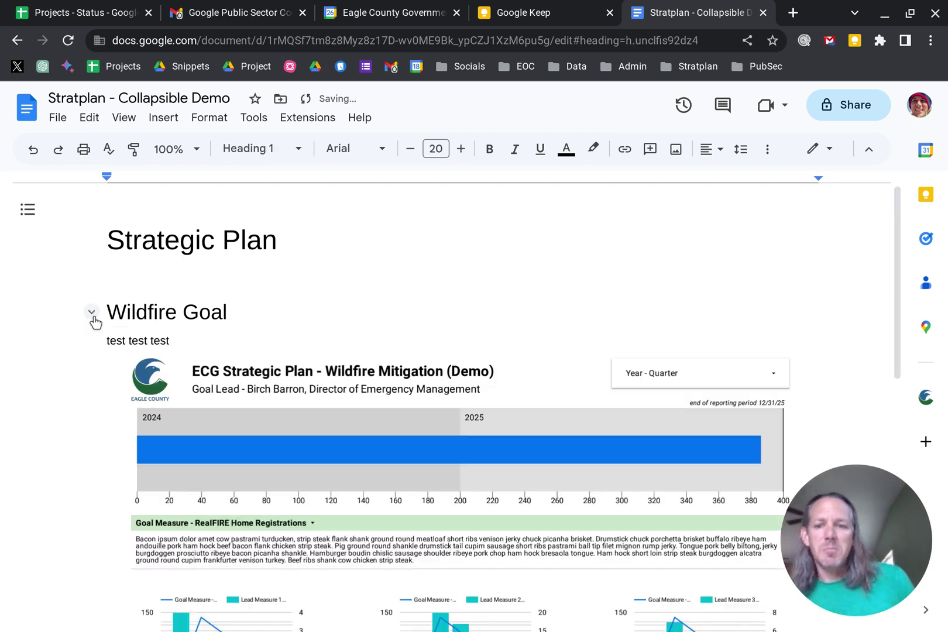
{"action": "left_click", "coordinate": [92, 312]}
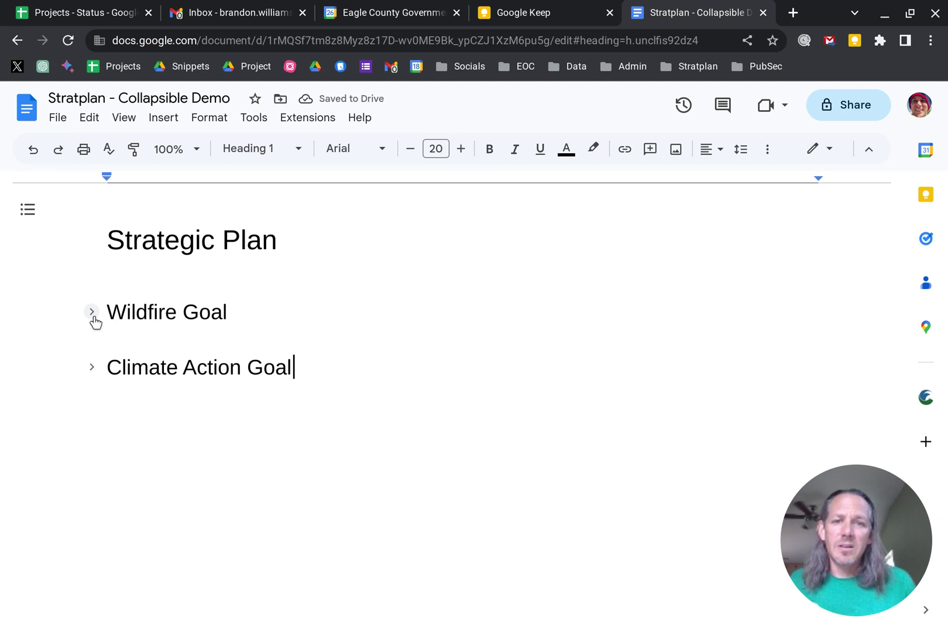
{"action": "left_click", "coordinate": [29, 208]}
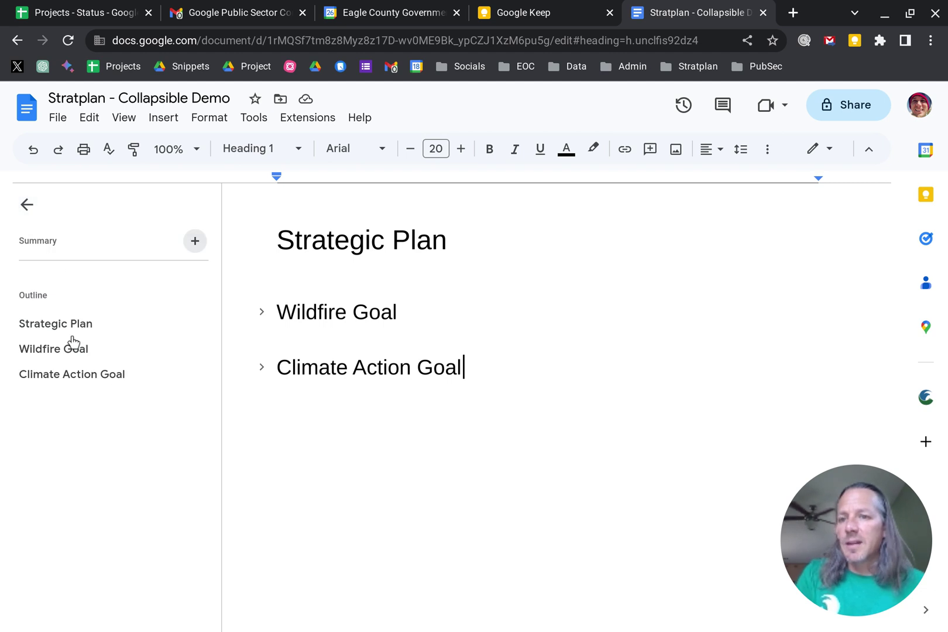
{"action": "left_click", "coordinate": [27, 208]}
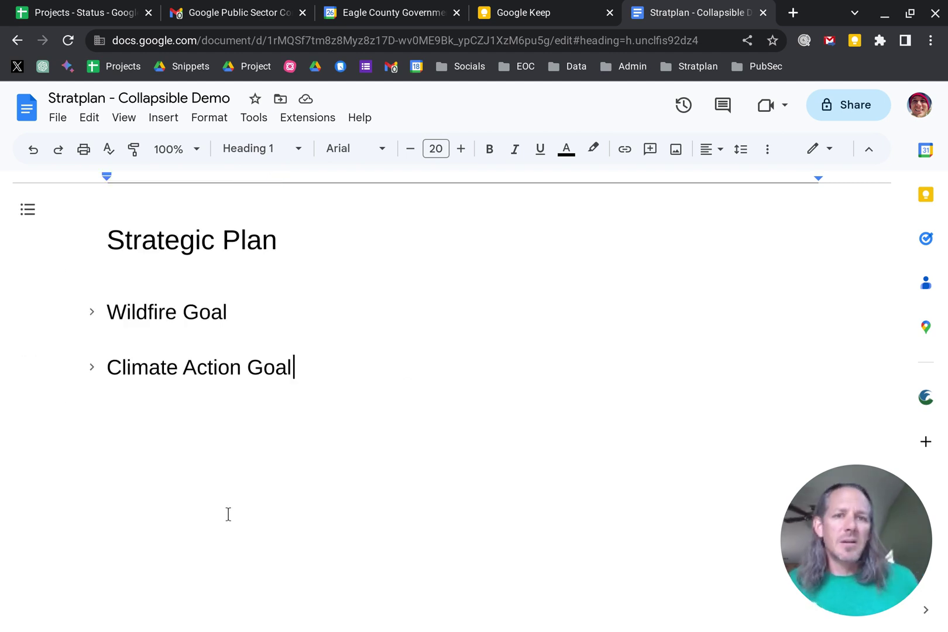